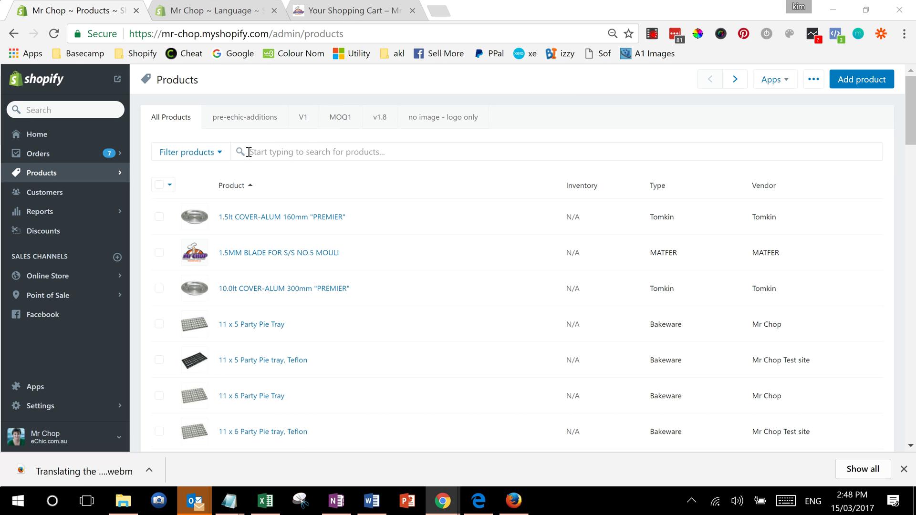
Apply a 'Tagged with' filter for MOQ2 to the product list.
{"action": "left_click", "coordinate": [190, 159]}
{"action": "left_click", "coordinate": [186, 206]}
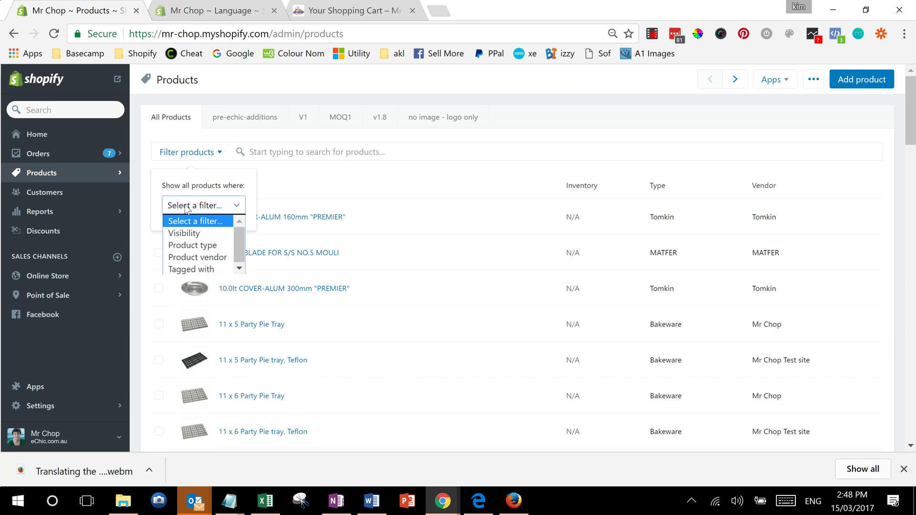
{"action": "left_click", "coordinate": [186, 270]}
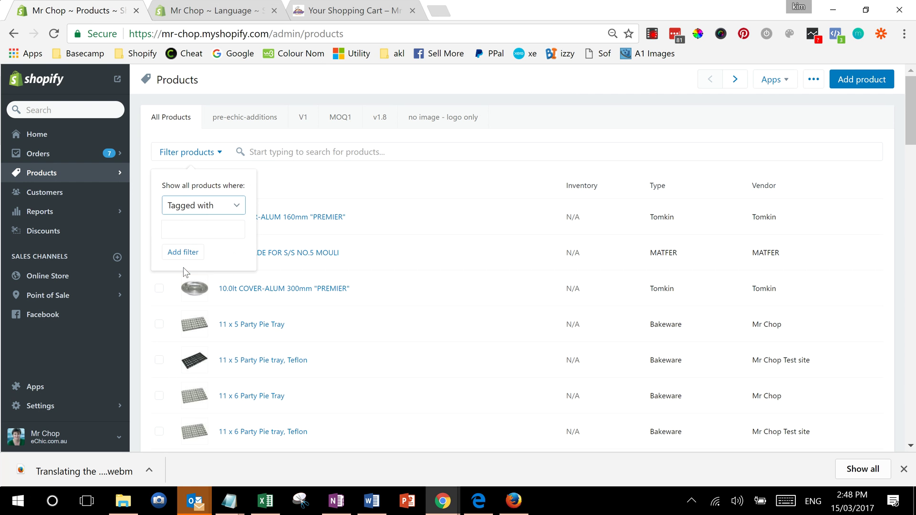
{"action": "left_click", "coordinate": [195, 231]}
{"action": "type", "text": "MOQ"}
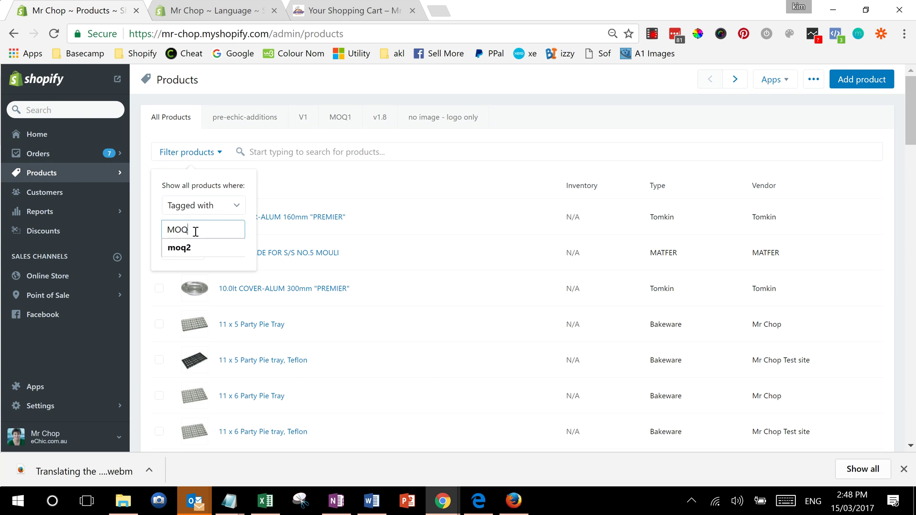
{"action": "type", "text": "2"}
{"action": "key", "text": "Return"}
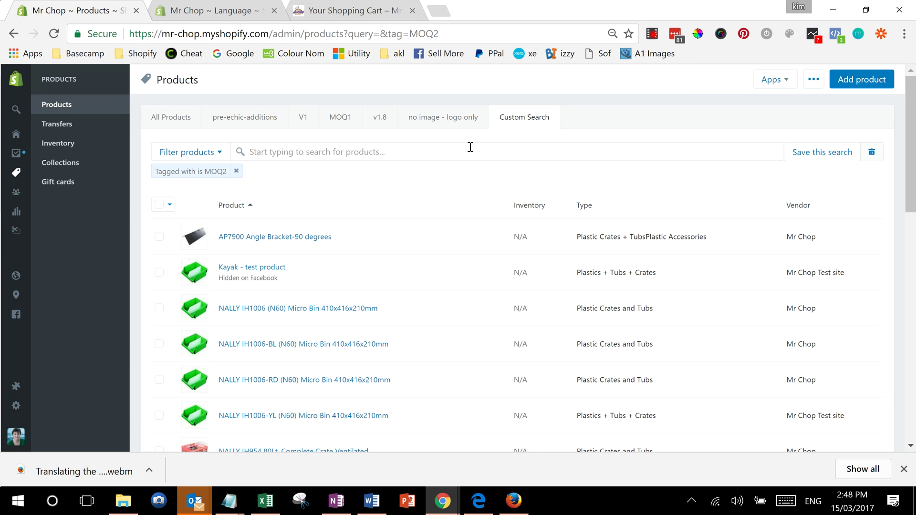
Select the AP7900 Angle Bracket and Kayak - test products and open Export as CSV for Excel.
{"action": "left_click", "coordinate": [159, 236]}
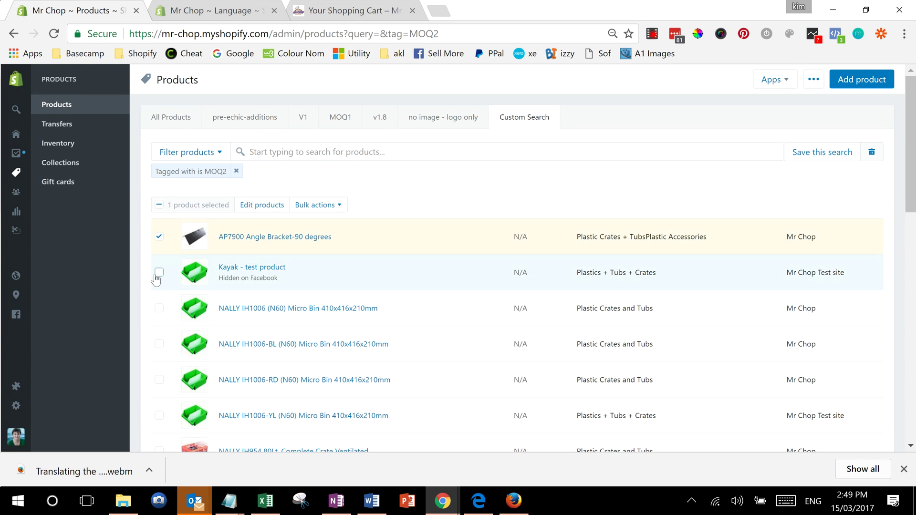
{"action": "left_click", "coordinate": [159, 272]}
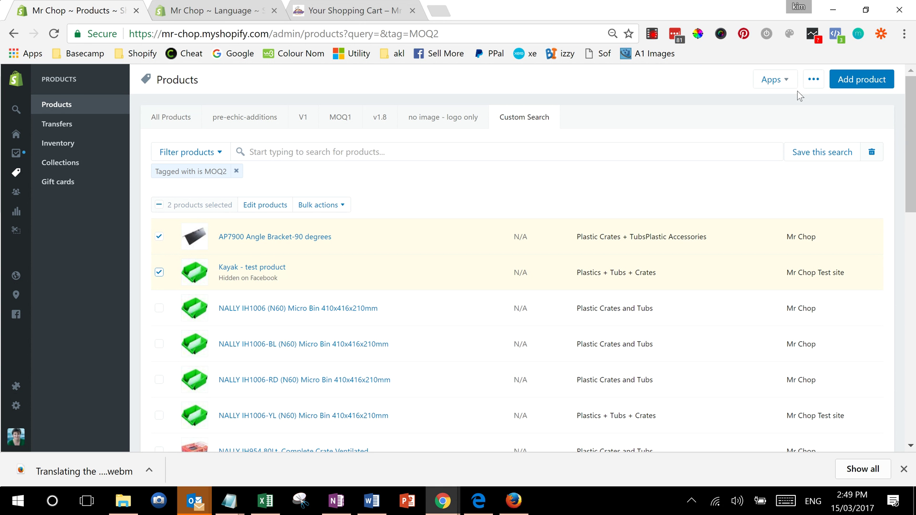
{"action": "left_click", "coordinate": [814, 80]}
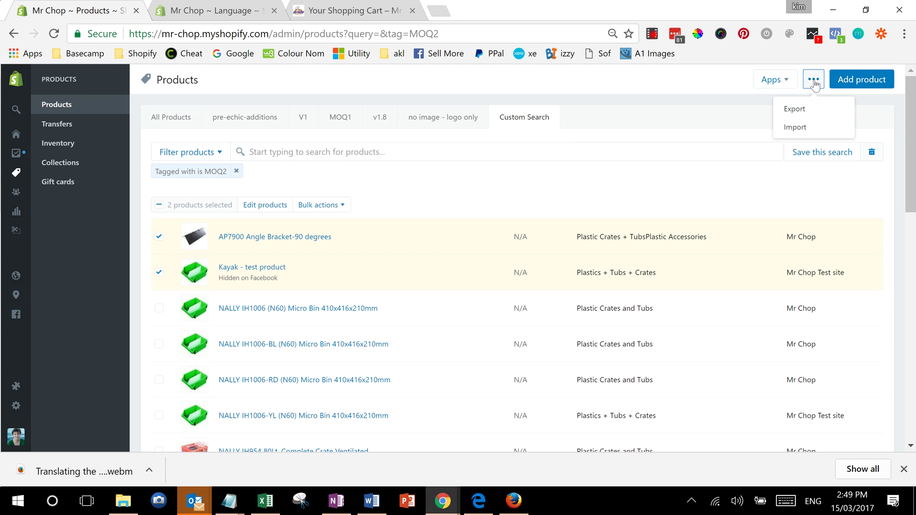
{"action": "left_click", "coordinate": [798, 109]}
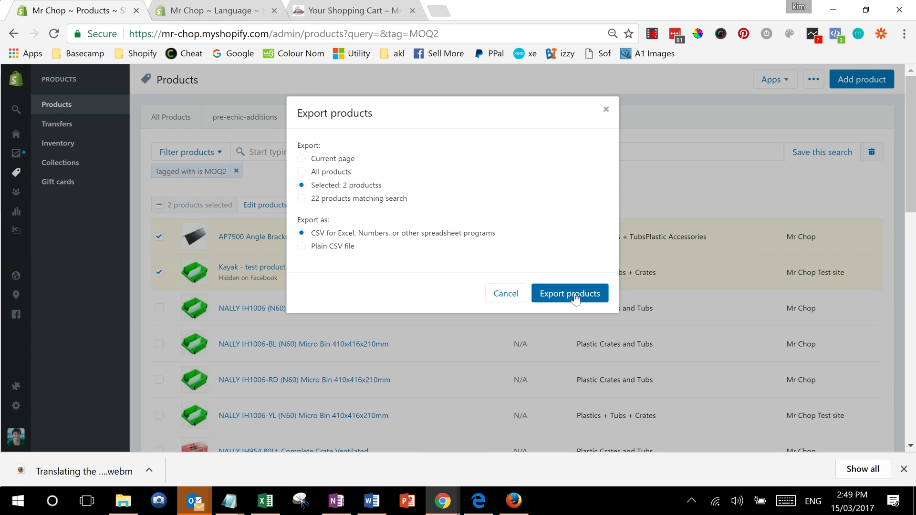
Export the two products and save the file as 'VIdeo products_export.csv' on the Desktop.
{"action": "left_click", "coordinate": [576, 300]}
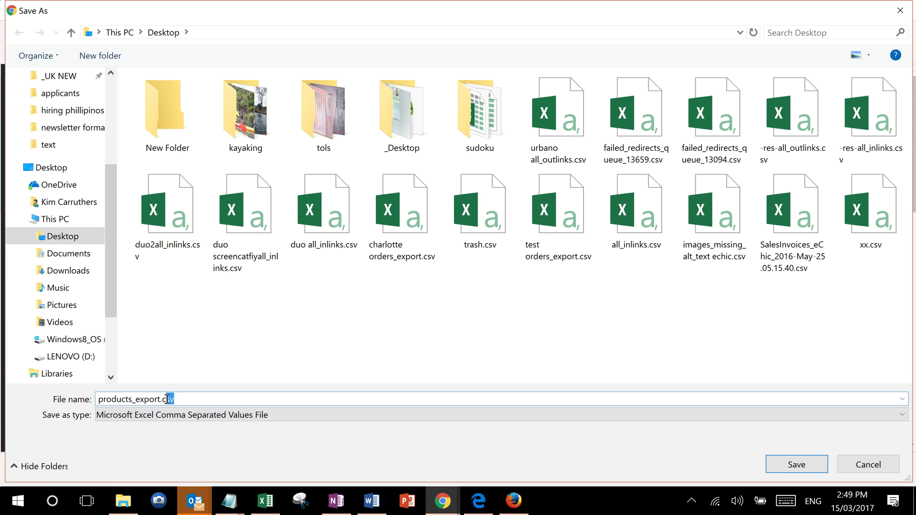
{"action": "left_click", "coordinate": [186, 399]}
{"action": "type", "text": "Video"}
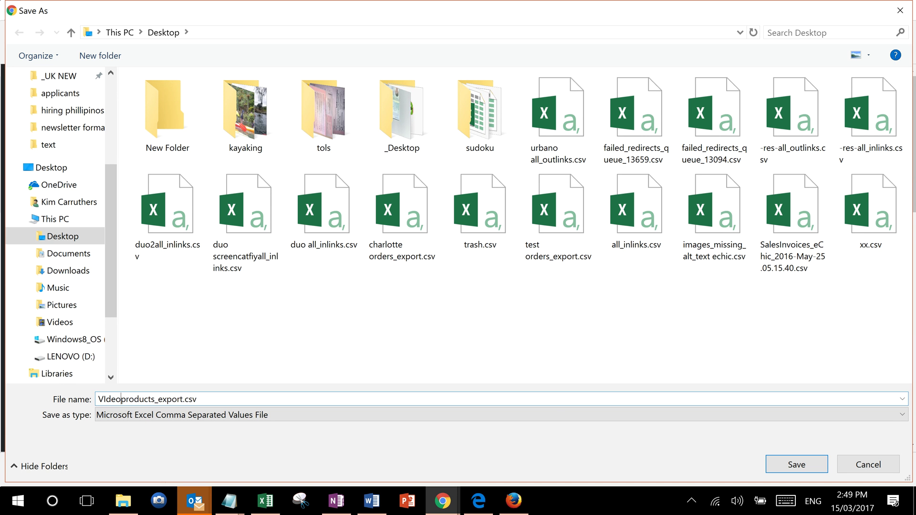
{"action": "key", "text": "Return"}
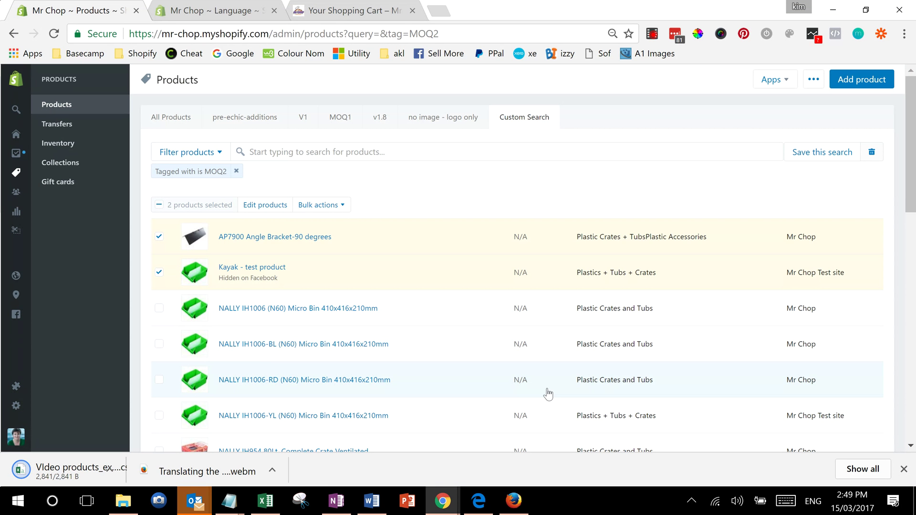
Open the downloaded 'VIdeo products_export.csv' in Excel.
{"action": "left_click", "coordinate": [101, 471]}
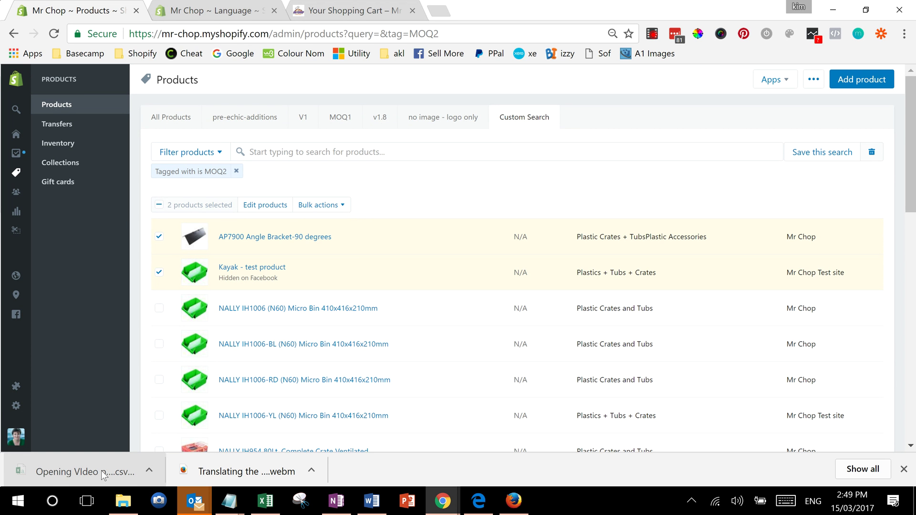
{"action": "left_click", "coordinate": [149, 470]}
{"action": "left_click", "coordinate": [160, 379]}
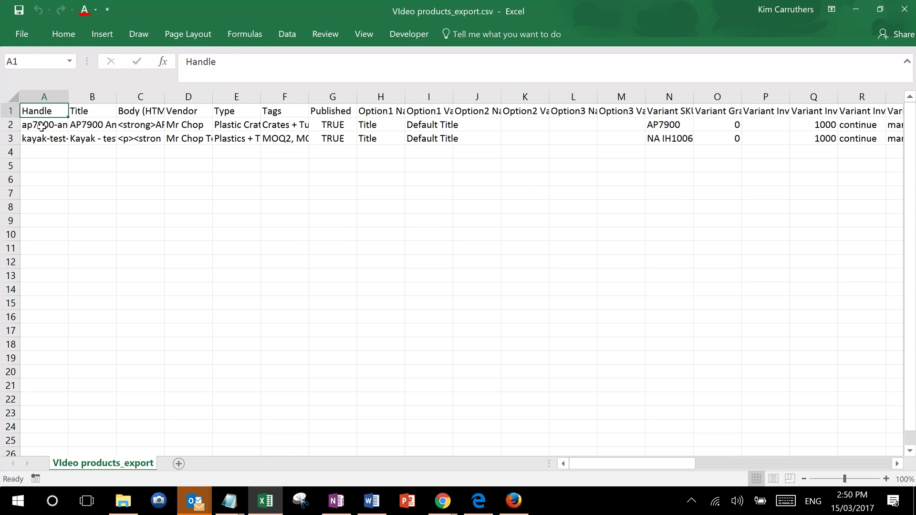
{"action": "key", "text": "Down"}
{"action": "key", "text": "Down"}
{"action": "key", "text": "Up"}
{"action": "key", "text": "Up"}
{"action": "key", "text": "Down"}
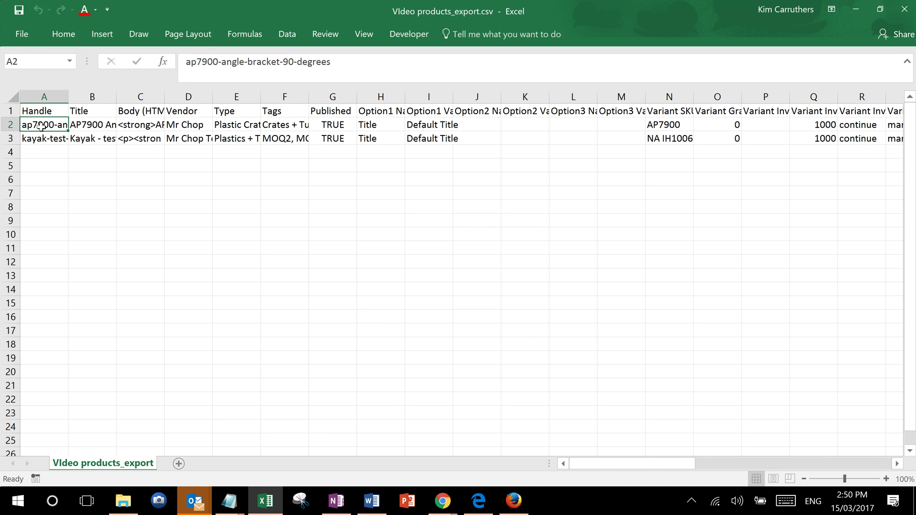
{"action": "key", "text": "Down"}
{"action": "key", "text": "Up"}
{"action": "key", "text": "Down"}
{"action": "key", "text": "Up"}
{"action": "key", "text": "Down"}
{"action": "key", "text": "Up"}
{"action": "key", "text": "Down"}
{"action": "key", "text": "Right"}
{"action": "key", "text": "Up"}
{"action": "key", "text": "Down"}
{"action": "key", "text": "Up"}
{"action": "key", "text": "Down"}
{"action": "key", "text": "Right"}
{"action": "key", "text": "Up"}
{"action": "key", "text": "Down"}
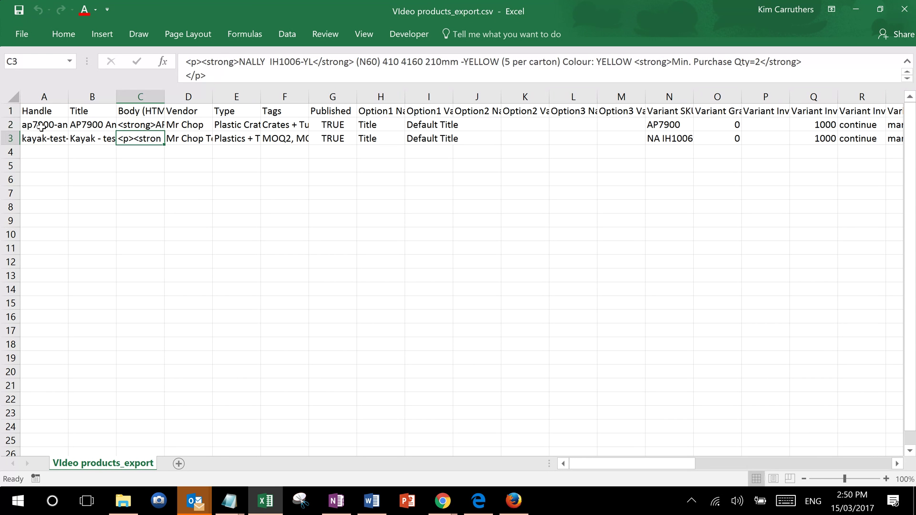
{"action": "key", "text": "Right"}
{"action": "key", "text": "Up"}
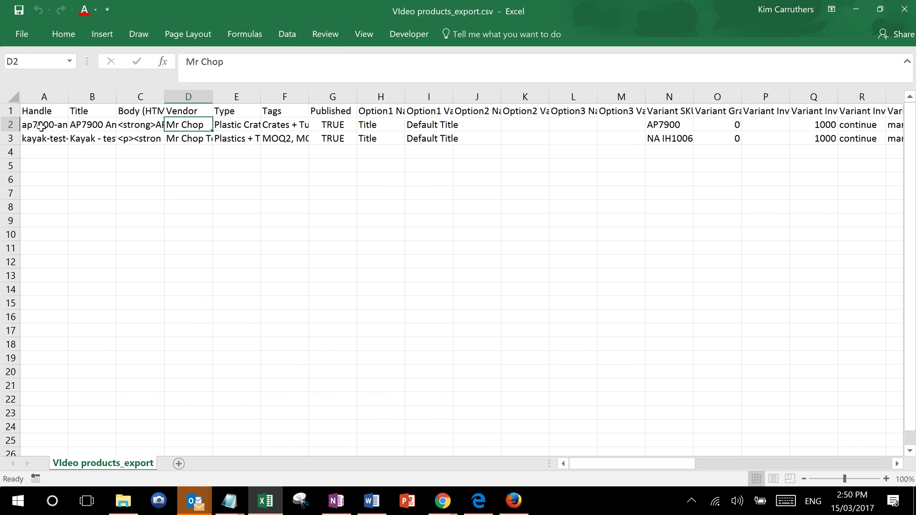
{"action": "key", "text": "Right"}
{"action": "key", "text": "Down"}
{"action": "key", "text": "Right"}
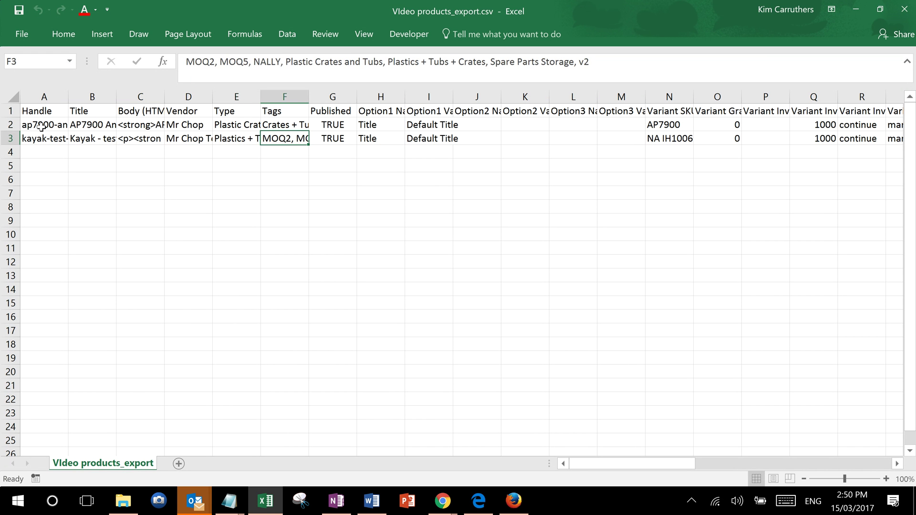
{"action": "key", "text": "Up"}
{"action": "key", "text": "Down"}
{"action": "double_click", "coordinate": [251, 64]}
{"action": "left_click_drag", "start_coordinate": [250, 64], "coordinate": [187, 61]}
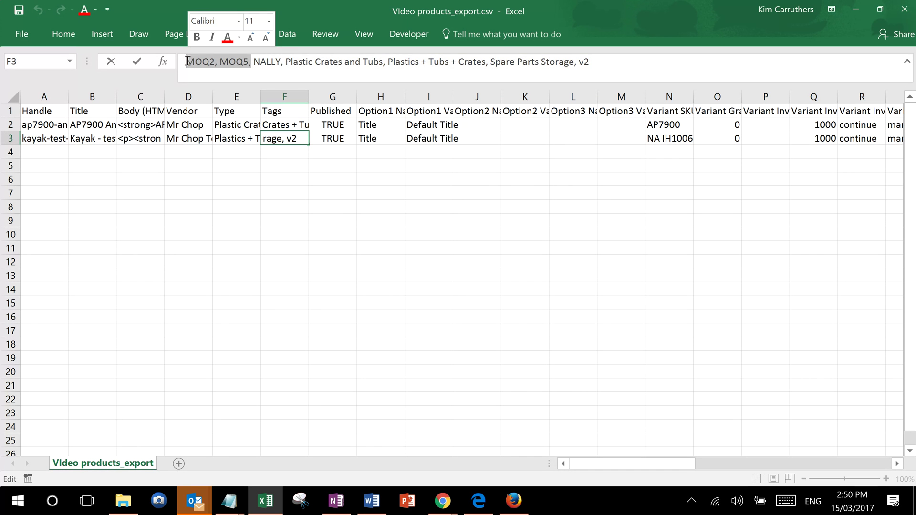
{"action": "key", "text": "Escape"}
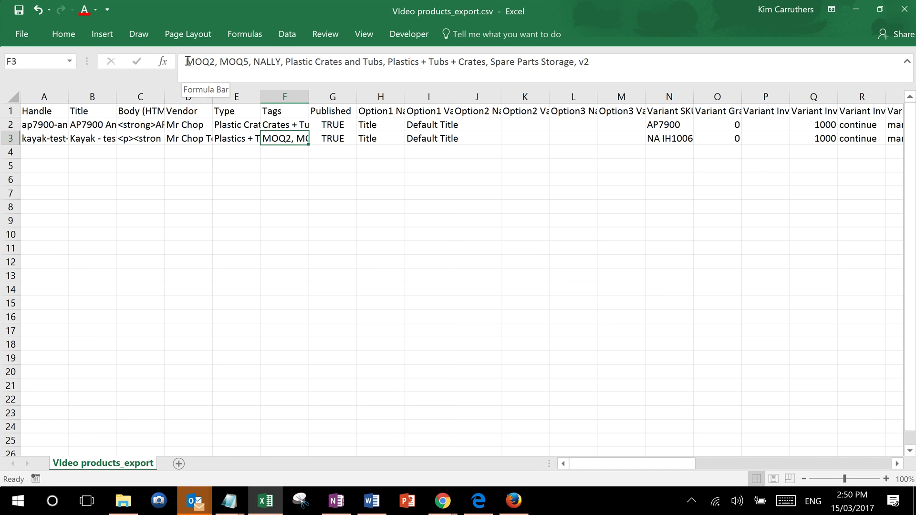
{"action": "left_click", "coordinate": [623, 65]}
{"action": "type", "text": ","}
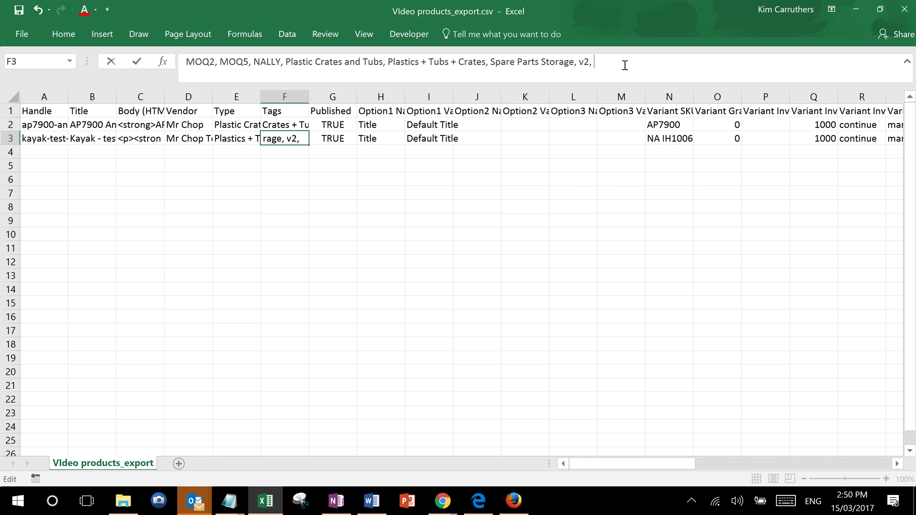
{"action": "type", "text": " new tag,"}
{"action": "key", "text": "BackSpace"}
{"action": "key", "text": "BackSpace"}
{"action": "key", "text": "BackSpace"}
{"action": "key", "text": "BackSpace"}
{"action": "key", "text": "BackSpace"}
{"action": "key", "text": "BackSpace"}
{"action": "key", "text": "BackSpace"}
{"action": "key", "text": "BackSpace"}
{"action": "key", "text": "BackSpace"}
Finish the tags edit and name the Kayak row's Option1 'Colour'.
{"action": "key", "text": "Escape"}
{"action": "key", "text": "Right"}
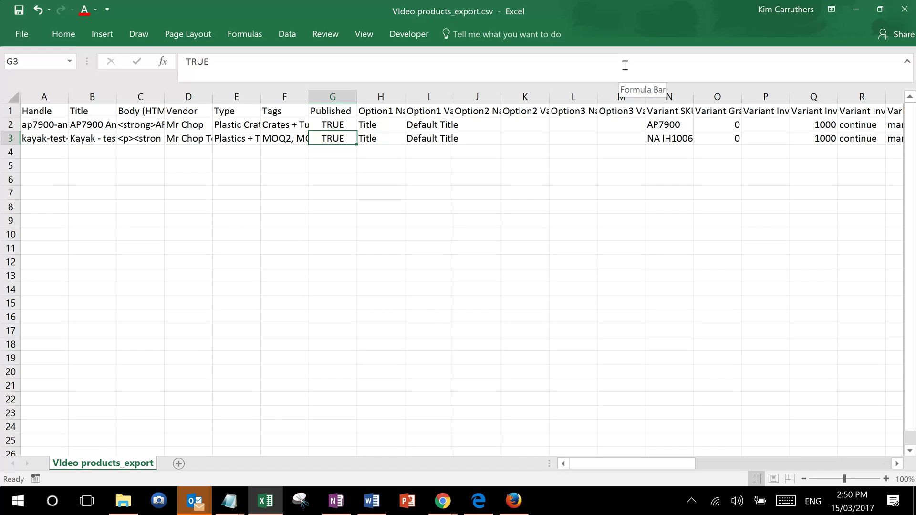
{"action": "key", "text": "Right"}
{"action": "key", "text": "Right"}
{"action": "key", "text": "Up"}
{"action": "key", "text": "Up"}
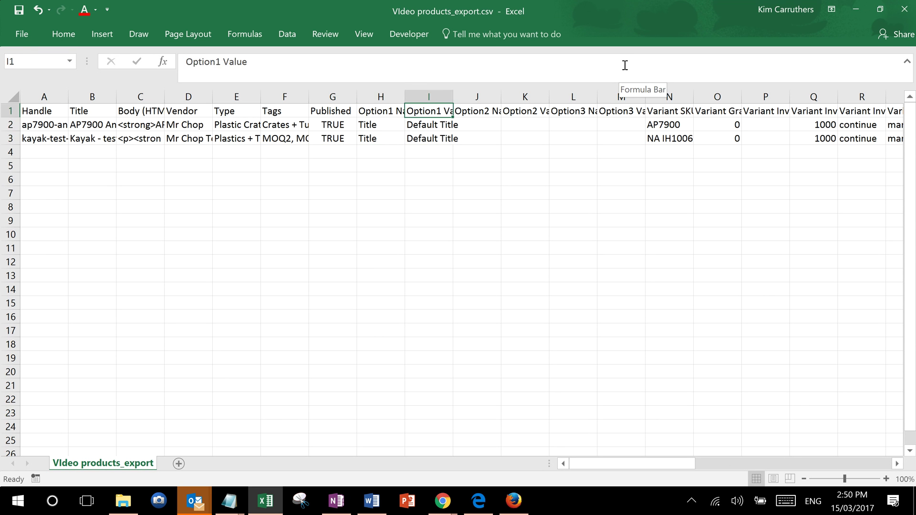
{"action": "key", "text": "Right"}
{"action": "key", "text": "Left"}
{"action": "key", "text": "Down"}
{"action": "key", "text": "Left"}
{"action": "key", "text": "Down"}
{"action": "key", "text": "Down"}
{"action": "key", "text": "Up"}
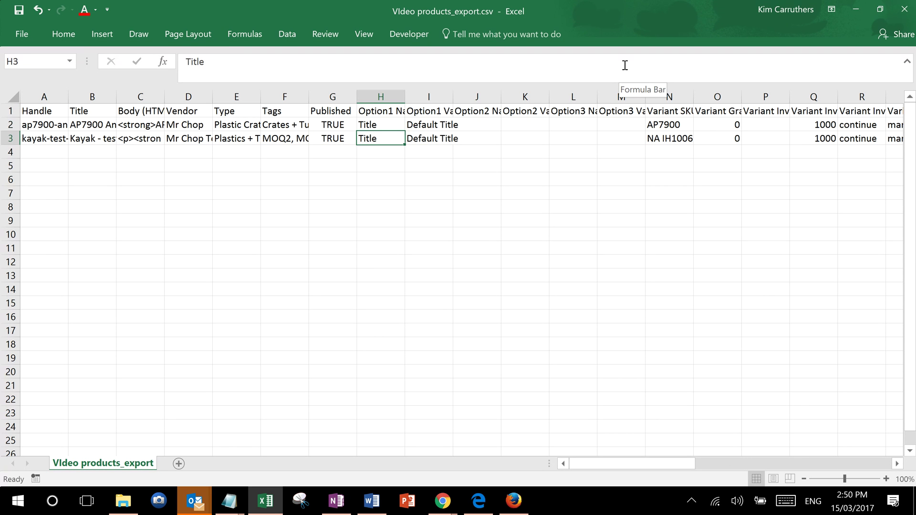
{"action": "type", "text": "Colour"}
{"action": "key", "text": "Tab"}
Enter Red, Blue and Orange as the Kayak colour option values.
{"action": "type", "text": "Red"}
{"action": "key", "text": "Return"}
{"action": "type", "text": "B"}
{"action": "key", "text": "BackSpace"}
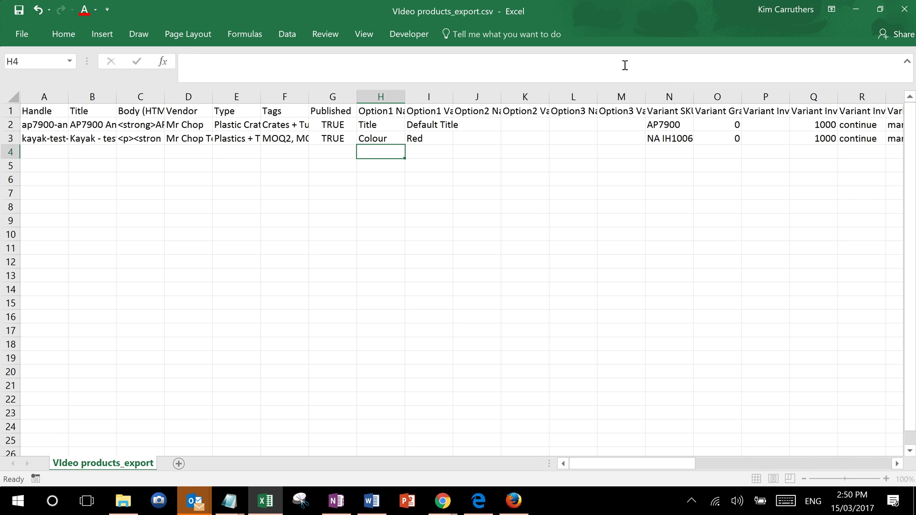
{"action": "key", "text": "Right"}
{"action": "type", "text": "Blue"}
{"action": "key", "text": "Return"}
{"action": "type", "text": "Orang"}
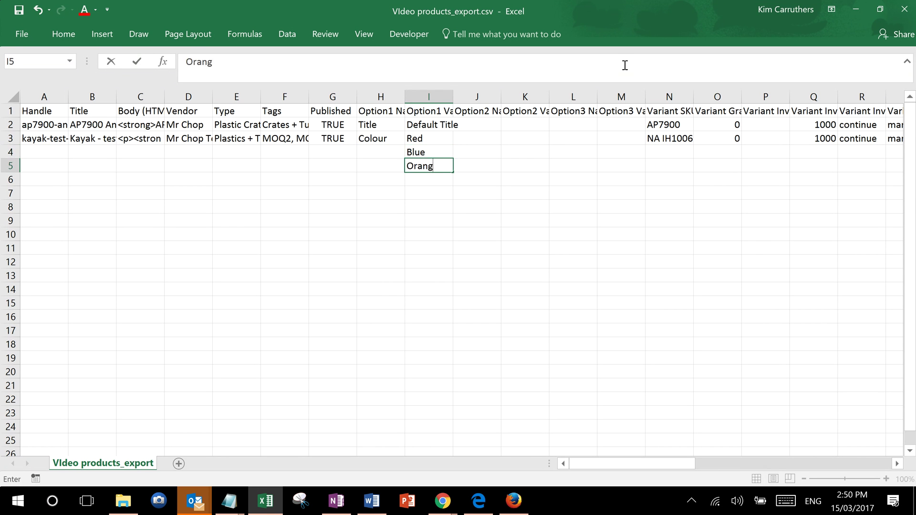
{"action": "type", "text": "e"}
{"action": "key", "text": "Return"}
Set every row in the worksheet to a row height of 15.
{"action": "key", "text": "Up"}
{"action": "key", "text": "Left"}
{"action": "key", "text": "Left"}
{"action": "key", "text": "Left"}
{"action": "key", "text": "Up"}
{"action": "key", "text": "shift+Up"}
{"action": "key", "text": "shift+Left"}
{"action": "key", "text": "shift+Left"}
{"action": "key", "text": "shift+Left"}
{"action": "key", "text": "shift+Left"}
{"action": "key", "text": "shift+Left"}
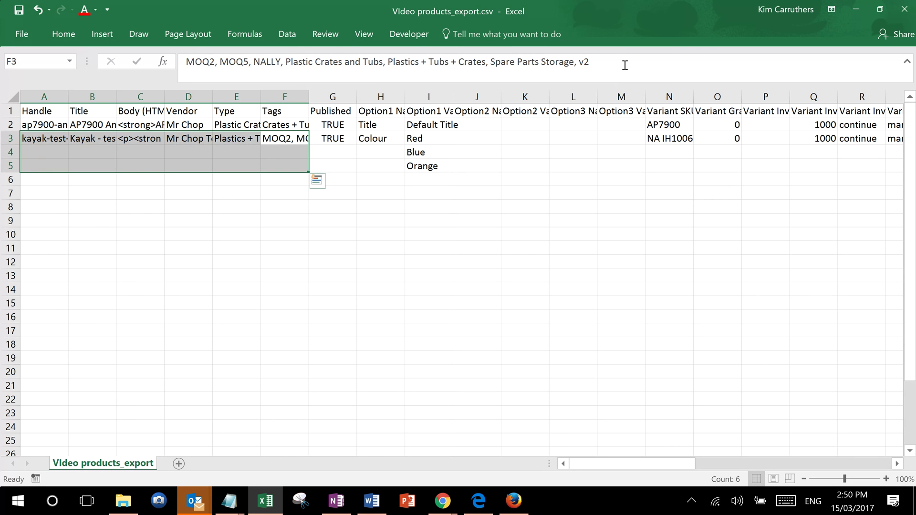
{"action": "key", "text": "Right"}
{"action": "key", "text": "Right"}
{"action": "key", "text": "Right"}
{"action": "key", "text": "ctrl+a"}
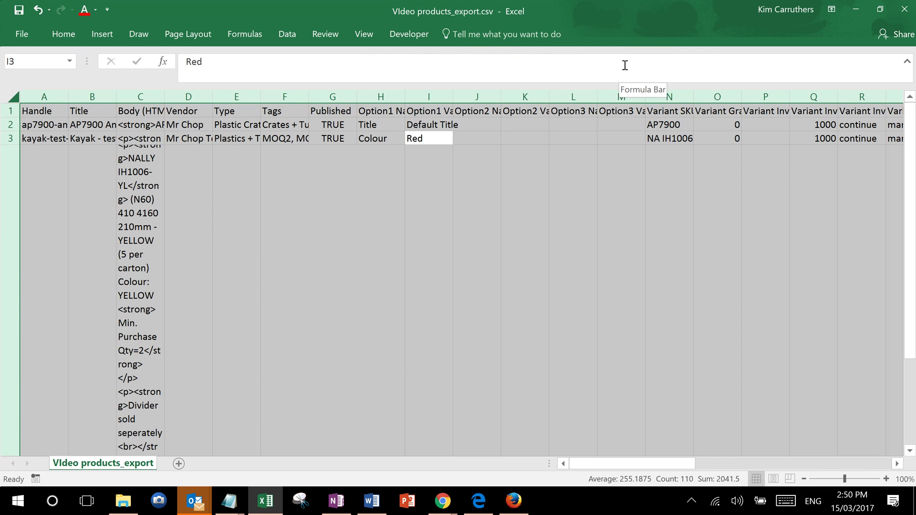
{"action": "left_click", "coordinate": [19, 34]}
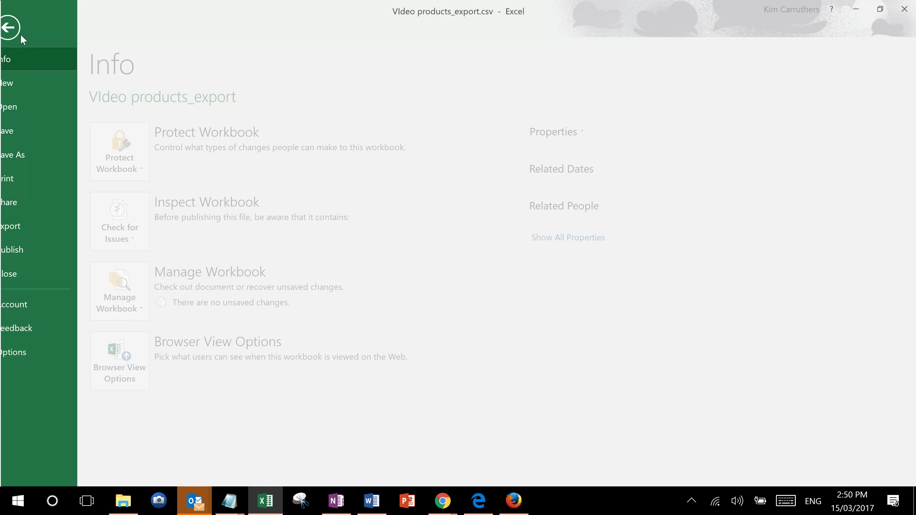
{"action": "key", "text": "Escape"}
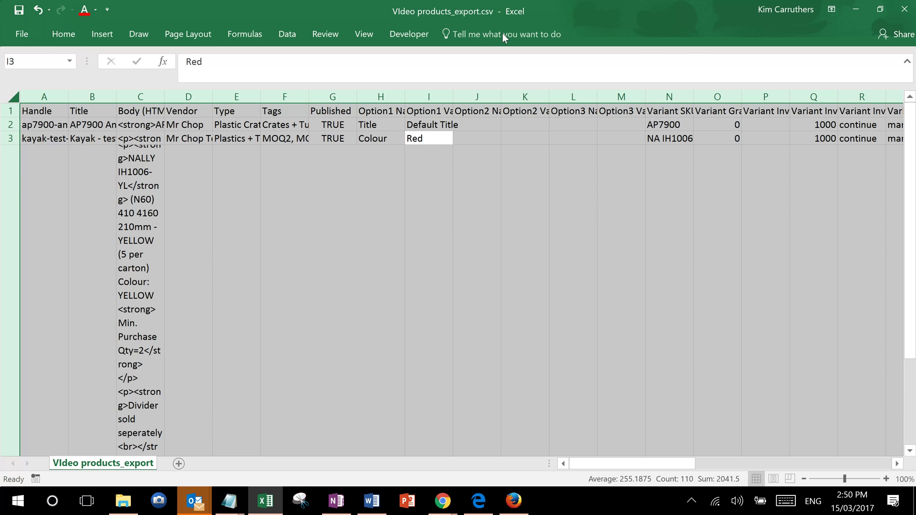
{"action": "left_click", "coordinate": [48, 35]}
{"action": "left_click", "coordinate": [750, 76]}
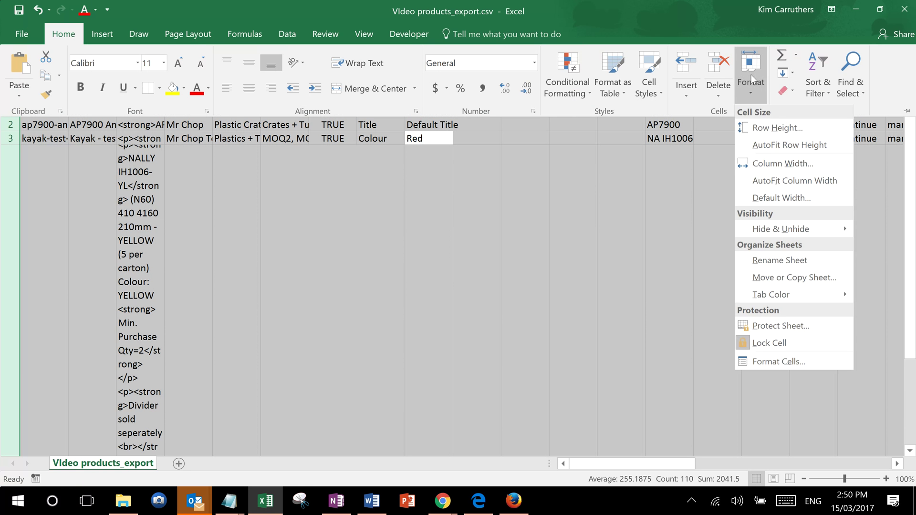
{"action": "left_click", "coordinate": [771, 134]}
{"action": "type", "text": "15"}
{"action": "key", "text": "Return"}
Fill rows 4 and 5 with row 3's variant values.
{"action": "key", "text": "Up"}
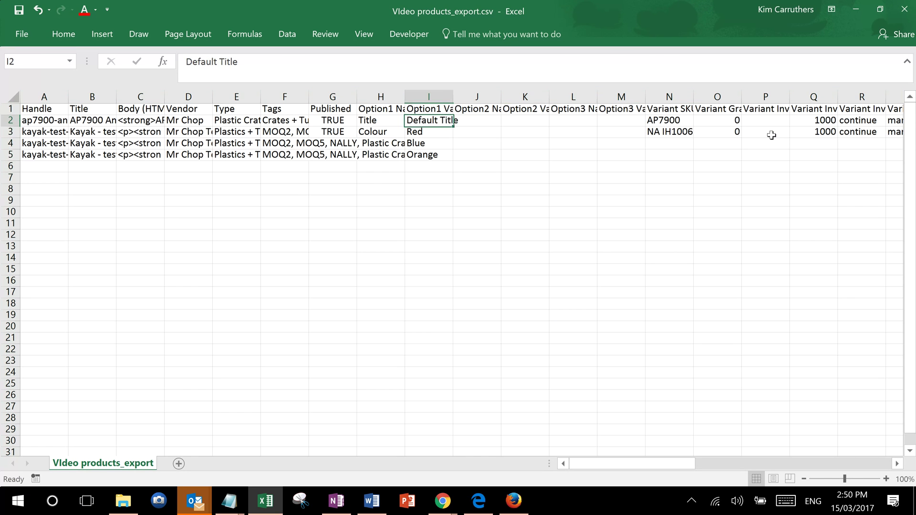
{"action": "key", "text": "Down"}
{"action": "key", "text": "Down"}
{"action": "key", "text": "Down"}
{"action": "key", "text": "Right"}
{"action": "key", "text": "Right"}
{"action": "key", "text": "Right"}
{"action": "key", "text": "Right"}
{"action": "key", "text": "Up"}
{"action": "key", "text": "Right"}
{"action": "key", "text": "Up"}
{"action": "key", "text": "shift+Down"}
{"action": "key", "text": "shift+Down"}
{"action": "key", "text": "shift+Right"}
{"action": "key", "text": "shift+Right"}
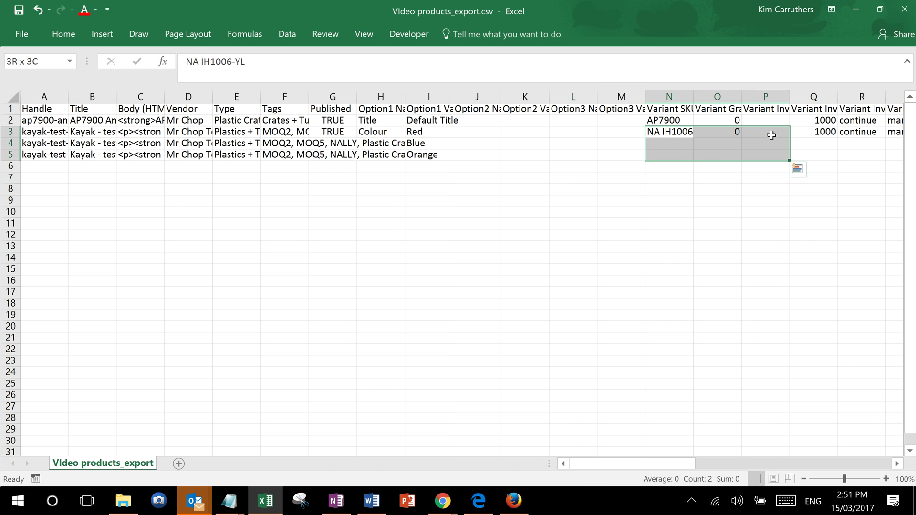
{"action": "key", "text": "shift+Right"}
{"action": "key", "text": "shift+Right"}
{"action": "key", "text": "shift+Right"}
{"action": "key", "text": "shift+Right"}
{"action": "key", "text": "shift+Right"}
{"action": "key", "text": "shift+Right"}
{"action": "key", "text": "shift+Right"}
{"action": "key", "text": "shift+Right"}
{"action": "key", "text": "shift+Right"}
{"action": "key", "text": "shift+Right"}
{"action": "key", "text": "shift+Right"}
{"action": "key", "text": "shift+Right"}
{"action": "key", "text": "shift+Right"}
{"action": "key", "text": "shift+Right"}
{"action": "key", "text": "shift+Right"}
{"action": "key", "text": "shift+Right"}
{"action": "key", "text": "shift+Right"}
{"action": "key", "text": "shift+Right"}
{"action": "key", "text": "shift+Right"}
{"action": "key", "text": "shift+Right"}
{"action": "key", "text": "shift+Right"}
{"action": "key", "text": "shift+Right"}
{"action": "key", "text": "shift+Right"}
{"action": "key", "text": "shift+Right"}
{"action": "key", "text": "shift+Right"}
{"action": "key", "text": "shift+Right"}
{"action": "key", "text": "shift+Right"}
{"action": "key", "text": "shift+Right"}
{"action": "key", "text": "shift+Right"}
{"action": "key", "text": "shift+Left"}
{"action": "key", "text": "shift+Left"}
{"action": "key", "text": "shift+Left"}
{"action": "key", "text": "ctrl+v"}
Delete the Blue and Orange variant rows (rows 4 and 5).
{"action": "key", "text": "Left"}
{"action": "key", "text": "Left"}
{"action": "key", "text": "Left"}
{"action": "key", "text": "Left"}
{"action": "key", "text": "Left"}
{"action": "key", "text": "Left"}
{"action": "key", "text": "Left"}
{"action": "key", "text": "Left"}
{"action": "key", "text": "Left"}
{"action": "key", "text": "Left"}
{"action": "key", "text": "Down"}
{"action": "key", "text": "Down"}
{"action": "key", "text": "Right"}
{"action": "key", "text": "Right"}
{"action": "key", "text": "Right"}
{"action": "key", "text": "Right"}
{"action": "key", "text": "Up"}
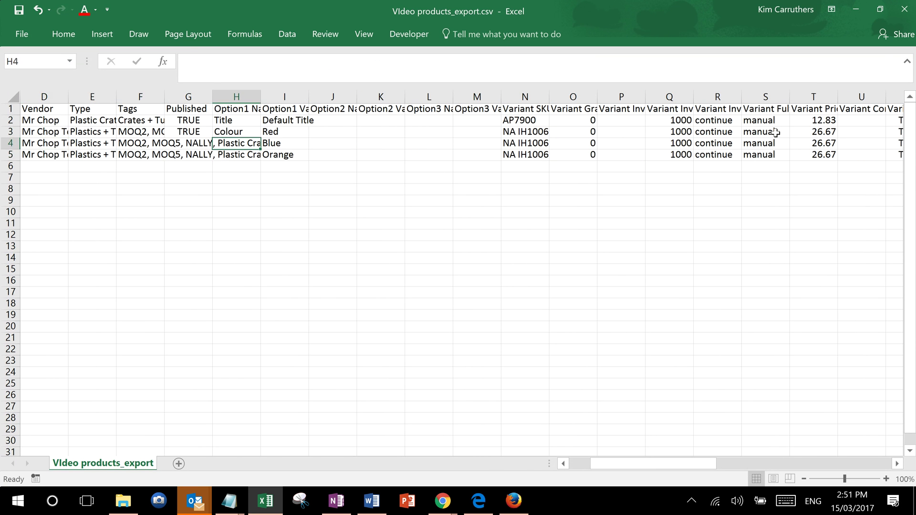
{"action": "key", "text": "Up"}
{"action": "key", "text": "Left"}
Fill the kayak row's option name and value with Title / Default Title from row 2.
{"action": "key", "text": "Right"}
{"action": "key", "text": "Right"}
{"action": "key", "text": "shift+Down"}
{"action": "key", "text": "shift+Down"}
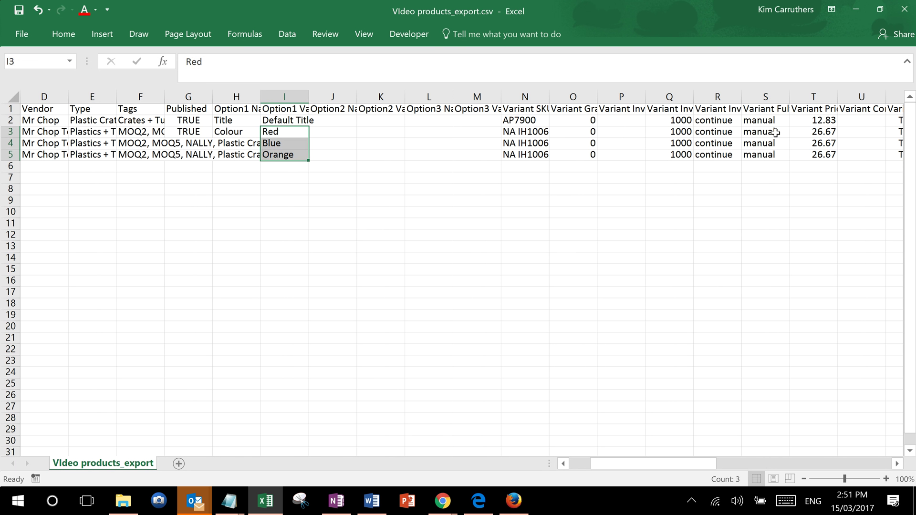
{"action": "key", "text": "Down"}
{"action": "key", "text": "shift+Down"}
{"action": "key", "text": "ctrl+minus"}
{"action": "key", "text": "Return"}
{"action": "key", "text": "Up"}
{"action": "key", "text": "Up"}
{"action": "key", "text": "Down"}
{"action": "key", "text": "shift+Left"}
{"action": "key", "text": "ctrl+d"}
{"action": "key", "text": "Right"}
{"action": "key", "text": "Right"}
{"action": "key", "text": "Right"}
{"action": "key", "text": "Right"}
{"action": "key", "text": "Right"}
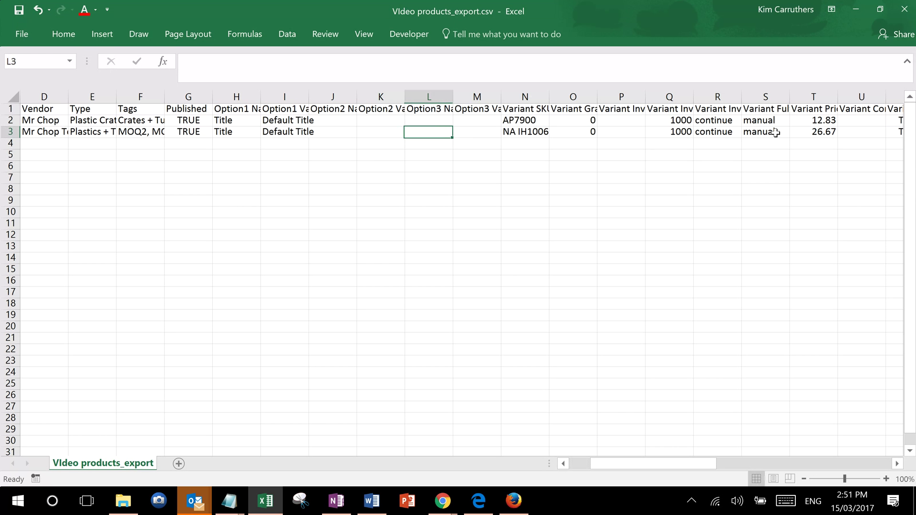
{"action": "key", "text": "Up"}
{"action": "key", "text": "Up"}
{"action": "key", "text": "Down"}
{"action": "key", "text": "Down"}
{"action": "key", "text": "Right"}
{"action": "key", "text": "Right"}
{"action": "key", "text": "Right"}
{"action": "key", "text": "Up"}
{"action": "key", "text": "Up"}
{"action": "key", "text": "Down"}
{"action": "key", "text": "Right"}
{"action": "key", "text": "Down"}
{"action": "key", "text": "Up"}
{"action": "key", "text": "Up"}
{"action": "key", "text": "Down"}
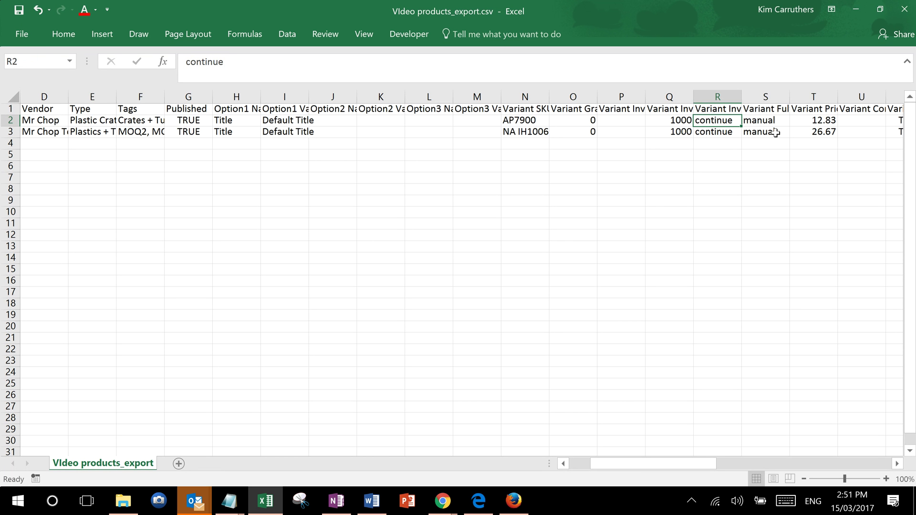
{"action": "key", "text": "Right"}
{"action": "key", "text": "Right"}
{"action": "key", "text": "Right"}
{"action": "key", "text": "Right"}
{"action": "key", "text": "Right"}
{"action": "key", "text": "Right"}
{"action": "key", "text": "Right"}
{"action": "key", "text": "Right"}
{"action": "key", "text": "Left"}
{"action": "key", "text": "Left"}
{"action": "key", "text": "Left"}
{"action": "key", "text": "Left"}
{"action": "key", "text": "Up"}
{"action": "key", "text": "Left"}
{"action": "key", "text": "Left"}
{"action": "key", "text": "Right"}
{"action": "key", "text": "Down"}
{"action": "key", "text": "Up"}
{"action": "key", "text": "Down"}
{"action": "key", "text": "Up"}
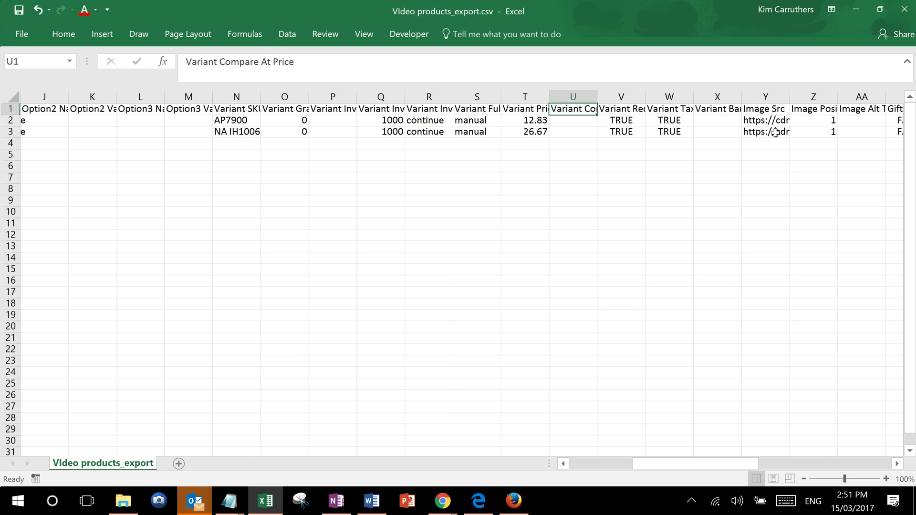
{"action": "key", "text": "Right"}
{"action": "key", "text": "Down"}
{"action": "key", "text": "Down"}
{"action": "key", "text": "Down"}
{"action": "key", "text": "Up"}
{"action": "key", "text": "Up"}
{"action": "key", "text": "Up"}
{"action": "key", "text": "Right"}
{"action": "key", "text": "Down"}
{"action": "key", "text": "Down"}
{"action": "key", "text": "Down"}
{"action": "key", "text": "Up"}
{"action": "key", "text": "Up"}
{"action": "key", "text": "Up"}
{"action": "key", "text": "Right"}
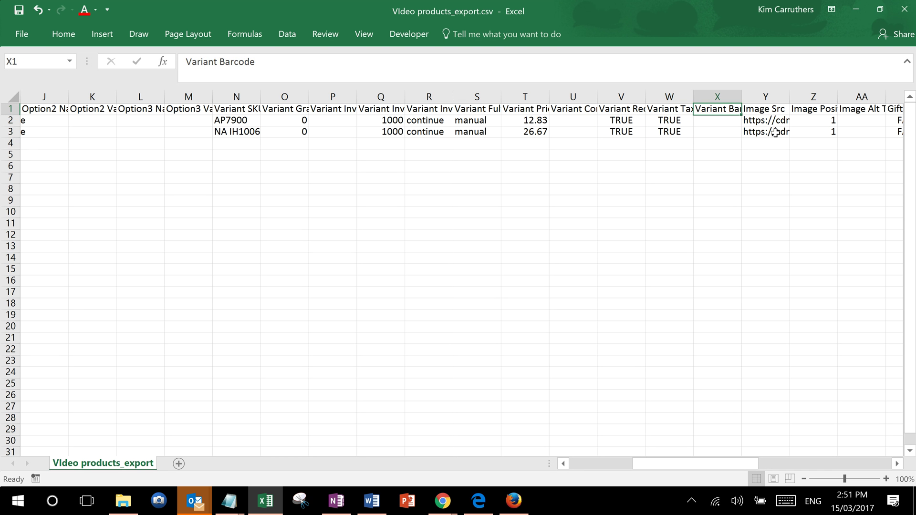
{"action": "key", "text": "Right"}
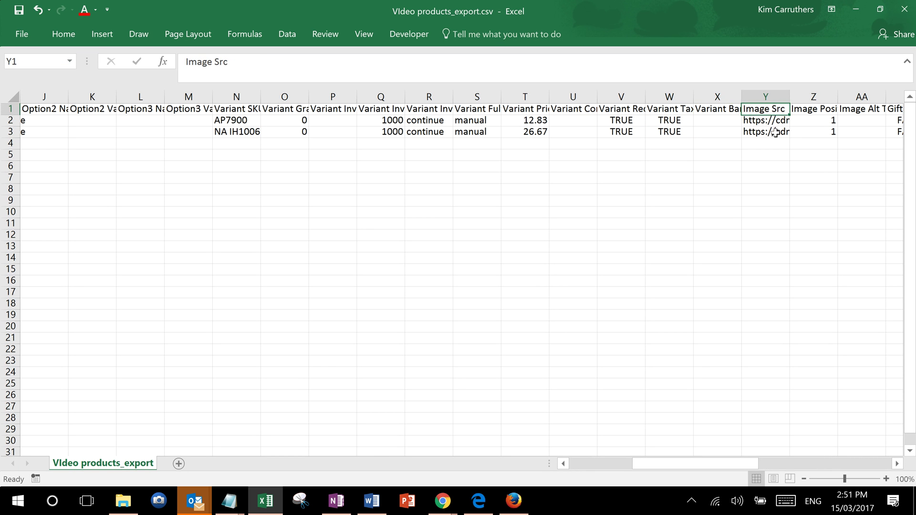
{"action": "key", "text": "Down"}
{"action": "key", "text": "Up"}
{"action": "key", "text": "Right"}
{"action": "key", "text": "Right"}
{"action": "key", "text": "Right"}
{"action": "key", "text": "Right"}
{"action": "key", "text": "Right"}
{"action": "key", "text": "Right"}
{"action": "key", "text": "Right"}
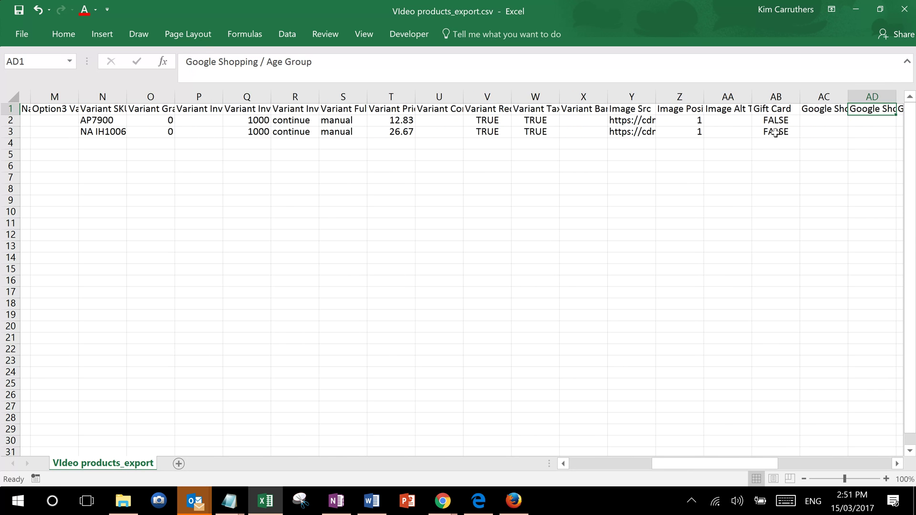
{"action": "key", "text": "Right"}
{"action": "key", "text": "Right"}
{"action": "key", "text": "Right"}
{"action": "key", "text": "Right"}
{"action": "key", "text": "Left"}
{"action": "key", "text": "Left"}
{"action": "key", "text": "Left"}
{"action": "key", "text": "Left"}
{"action": "key", "text": "Right"}
{"action": "key", "text": "Right"}
{"action": "key", "text": "Right"}
{"action": "key", "text": "Right"}
{"action": "key", "text": "Right"}
{"action": "key", "text": "Right"}
{"action": "key", "text": "Right"}
{"action": "key", "text": "Right"}
{"action": "key", "text": "Right"}
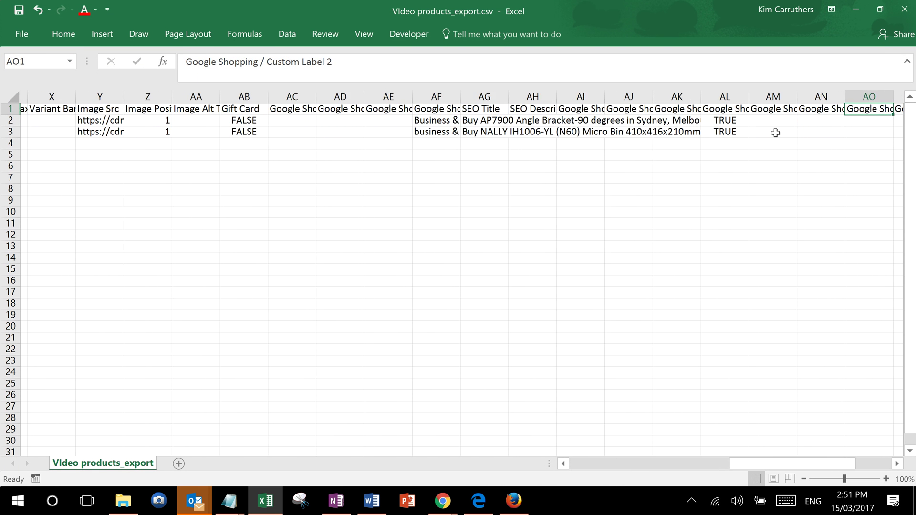
{"action": "key", "text": "Left"}
{"action": "key", "text": "Left"}
{"action": "key", "text": "Left"}
{"action": "key", "text": "Left"}
{"action": "key", "text": "Right"}
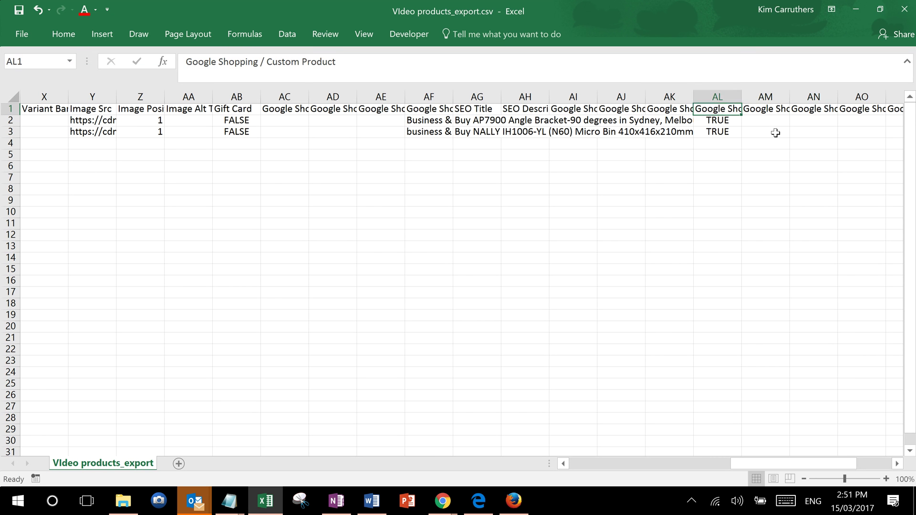
{"action": "key", "text": "Right"}
{"action": "key", "text": "Right"}
{"action": "key", "text": "Right"}
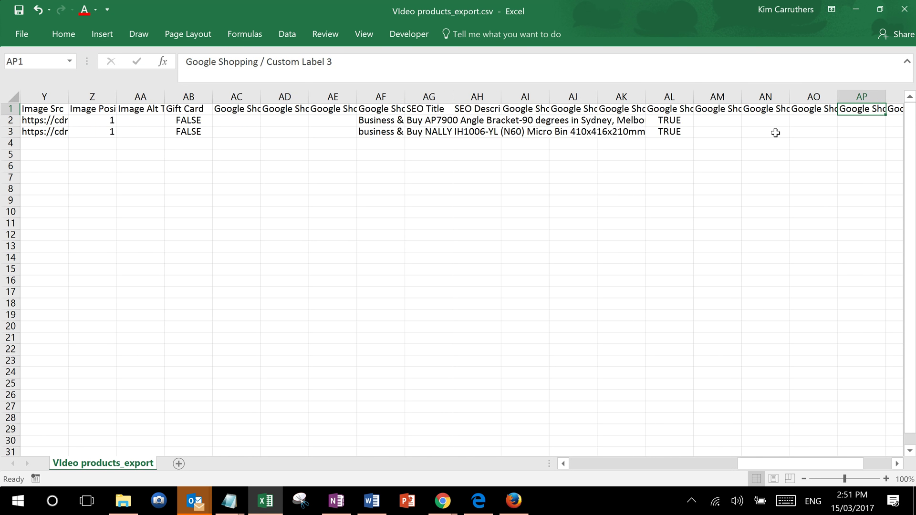
{"action": "key", "text": "Right"}
{"action": "key", "text": "Right"}
{"action": "key", "text": "Down"}
{"action": "key", "text": "Up"}
{"action": "key", "text": "Right"}
{"action": "key", "text": "Right"}
{"action": "key", "text": "Left"}
{"action": "key", "text": "Down"}
{"action": "key", "text": "Down"}
{"action": "key", "text": "Down"}
{"action": "key", "text": "Up"}
{"action": "key", "text": "Up"}
{"action": "key", "text": "Up"}
{"action": "key", "text": "Left"}
{"action": "key", "text": "Down"}
{"action": "key", "text": "Down"}
{"action": "key", "text": "Right"}
{"action": "key", "text": "Up"}
{"action": "key", "text": "Up"}
{"action": "key", "text": "Left"}
{"action": "key", "text": "Left"}
{"action": "key", "text": "Left"}
{"action": "key", "text": "Left"}
{"action": "key", "text": "Left"}
{"action": "key", "text": "Left"}
{"action": "key", "text": "Left"}
{"action": "key", "text": "Left"}
{"action": "key", "text": "Left"}
{"action": "key", "text": "Left"}
{"action": "key", "text": "Left"}
{"action": "key", "text": "Left"}
{"action": "key", "text": "Left"}
{"action": "key", "text": "Left"}
{"action": "key", "text": "Left"}
{"action": "key", "text": "Left"}
{"action": "key", "text": "Left"}
{"action": "key", "text": "Left"}
{"action": "key", "text": "Left"}
{"action": "key", "text": "Left"}
{"action": "key", "text": "Left"}
{"action": "key", "text": "Down"}
{"action": "key", "text": "Down"}
{"action": "key", "text": "Down"}
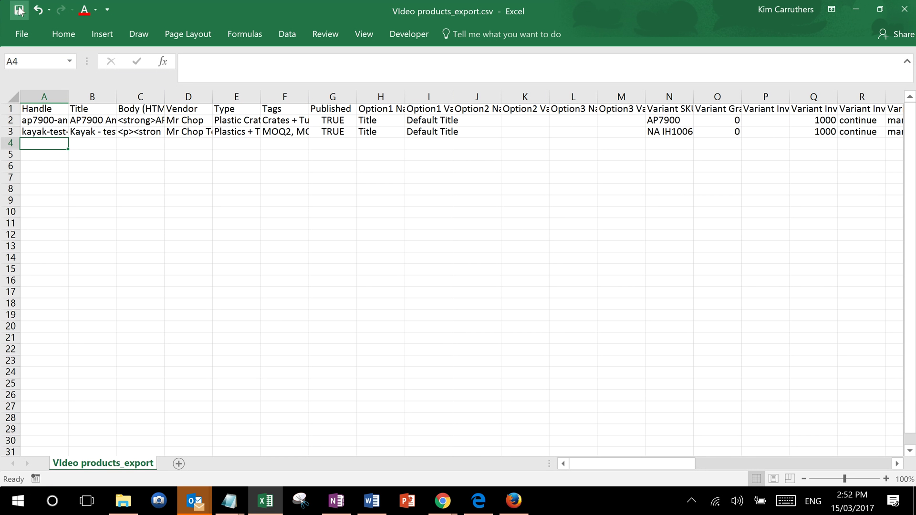
Return to Chrome, open the unfiltered All Products list and its import/export actions menu.
{"action": "key", "text": "alt+Tab"}
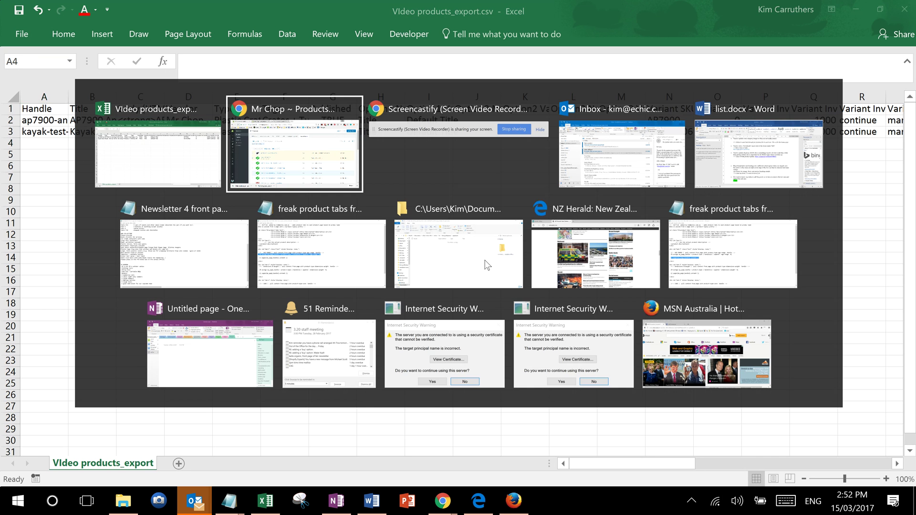
{"action": "key", "text": "alt+Tab"}
{"action": "key", "text": "alt+Tab"}
{"action": "key", "text": "alt+Tab"}
{"action": "key", "text": "alt+Tab"}
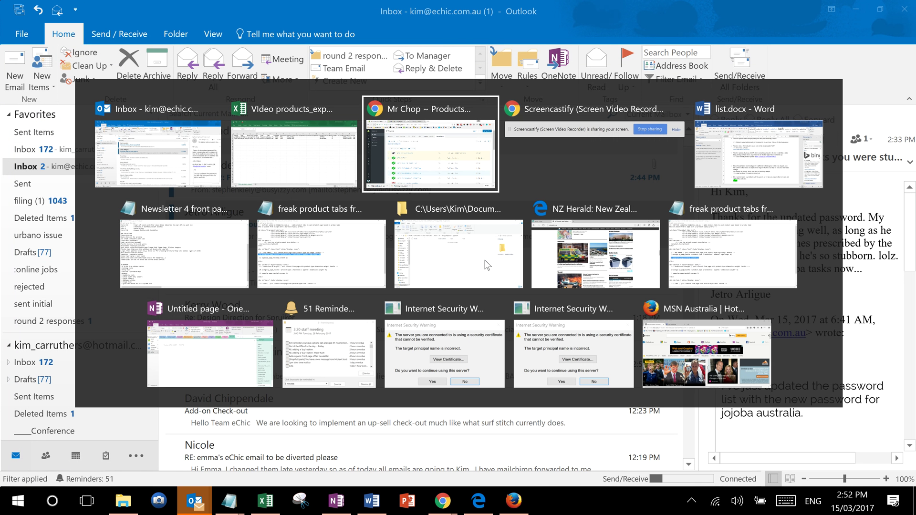
{"action": "key", "text": "alt+Tab"}
{"action": "key", "text": "alt+Tab"}
{"action": "key", "text": "alt+shift+Tab"}
{"action": "key", "text": "alt+shift+Tab"}
{"action": "key", "text": "alt+shift+Tab"}
{"action": "key", "text": "alt+Tab"}
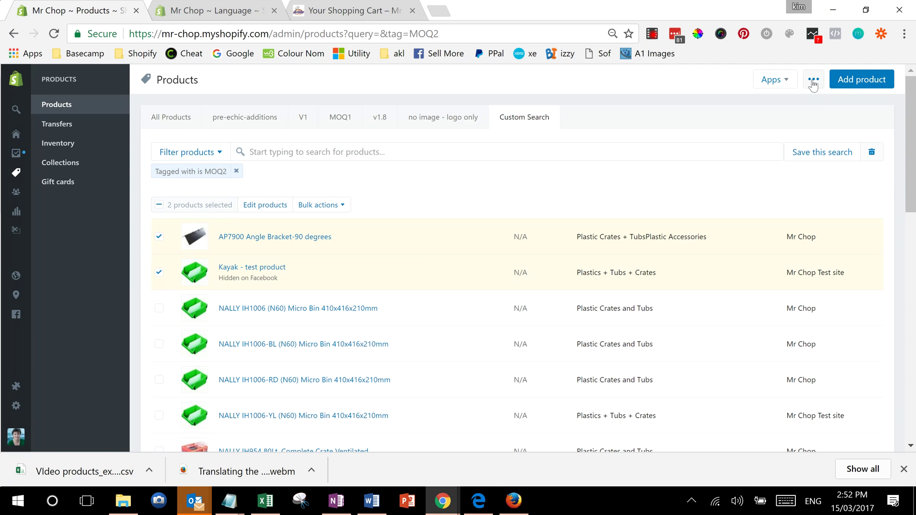
{"action": "mouse_move", "coordinate": [16, 176]}
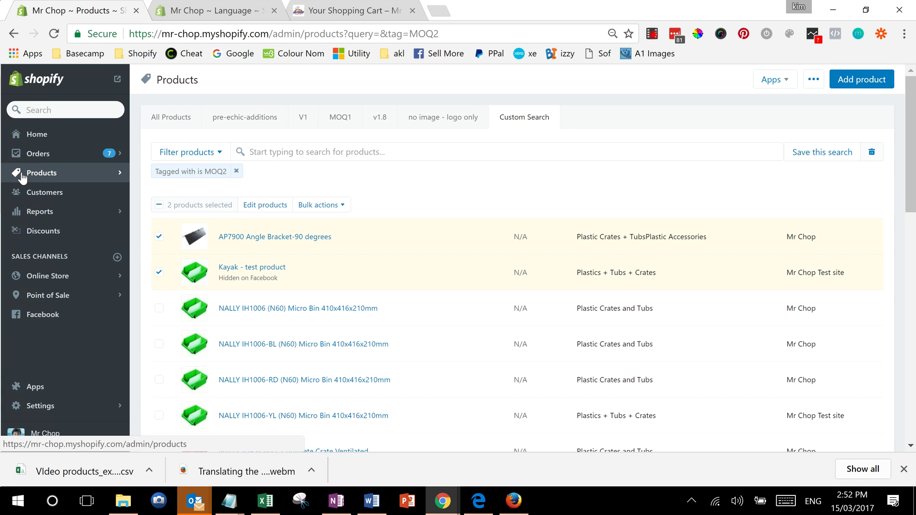
{"action": "left_click", "coordinate": [50, 174]}
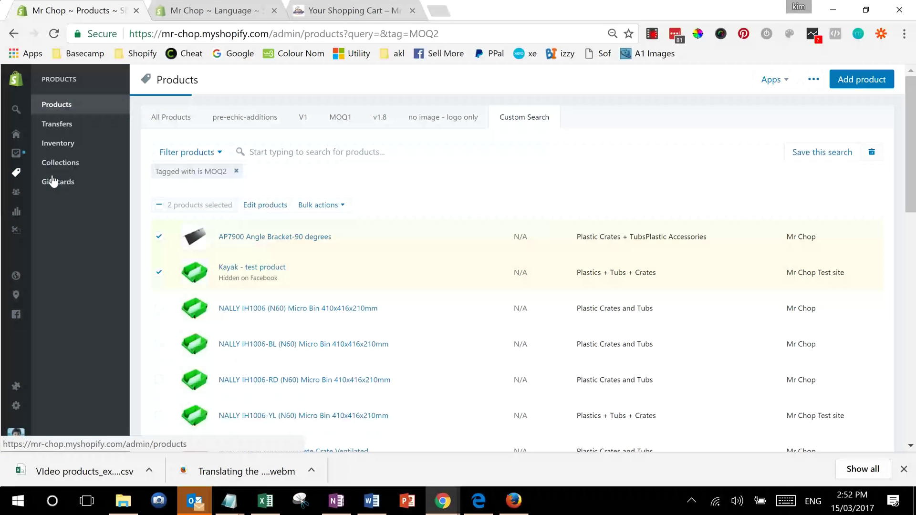
{"action": "left_click", "coordinate": [46, 109]}
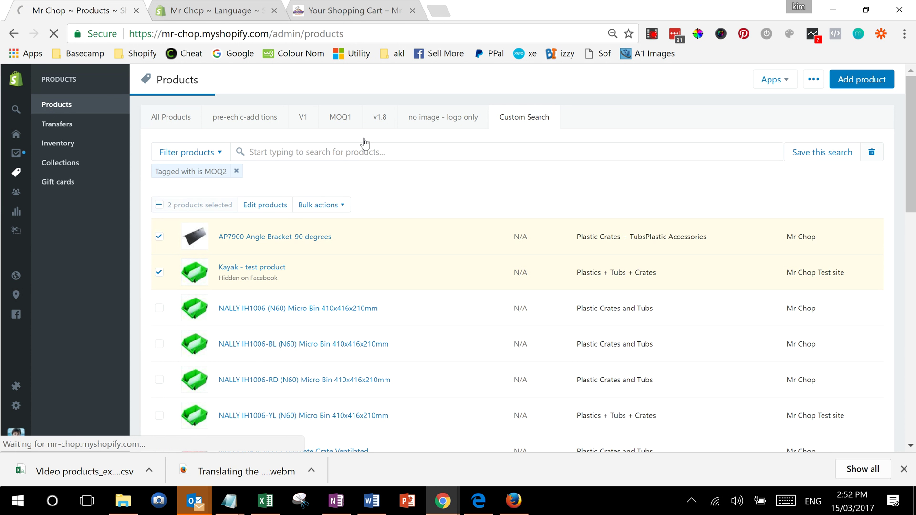
{"action": "left_click", "coordinate": [814, 79]}
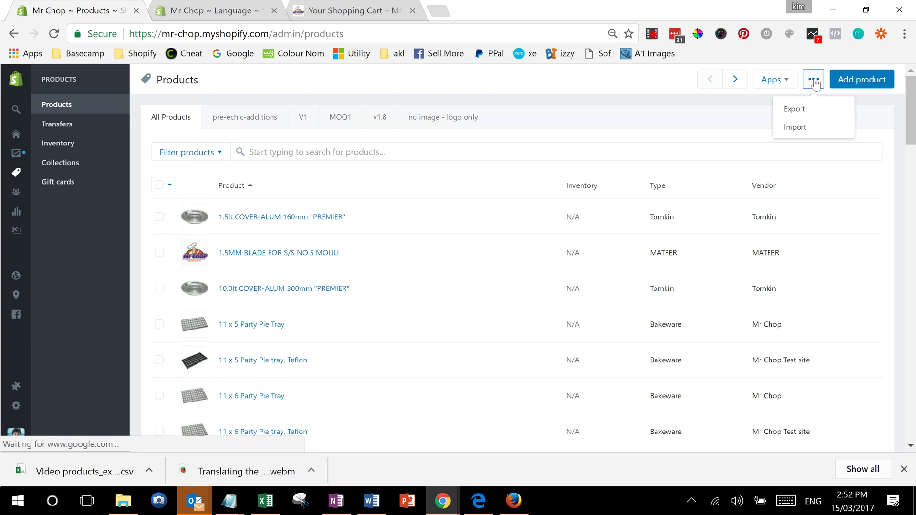
Start an Import and choose 'VIdeo products_export.csv' from the Desktop as the file.
{"action": "left_click", "coordinate": [796, 129]}
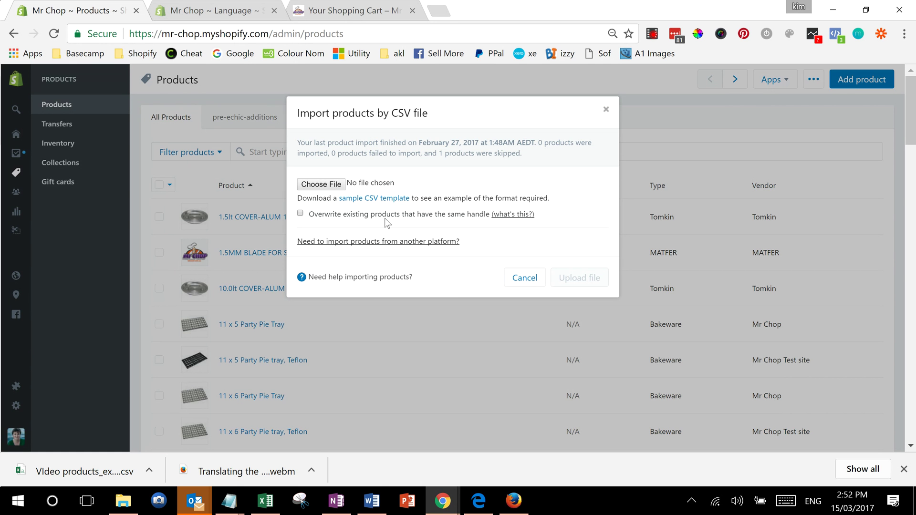
{"action": "left_click", "coordinate": [325, 188]}
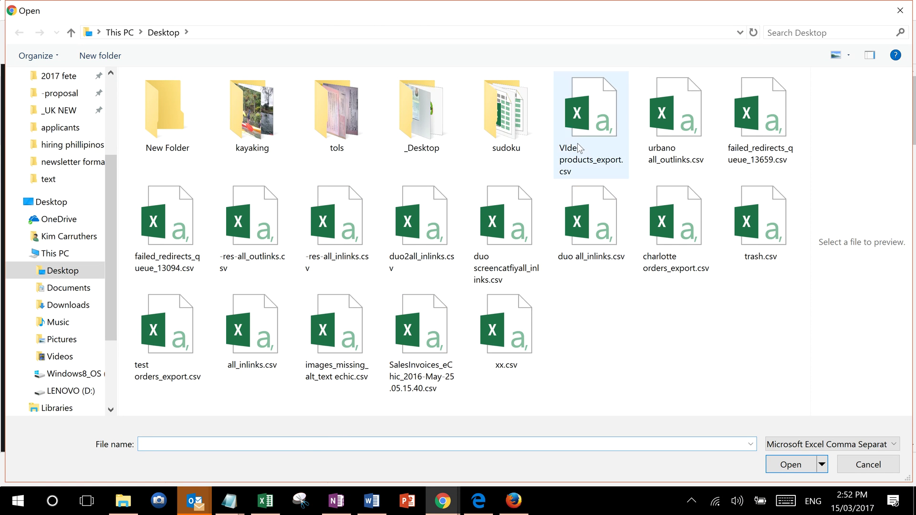
{"action": "double_click", "coordinate": [591, 124]}
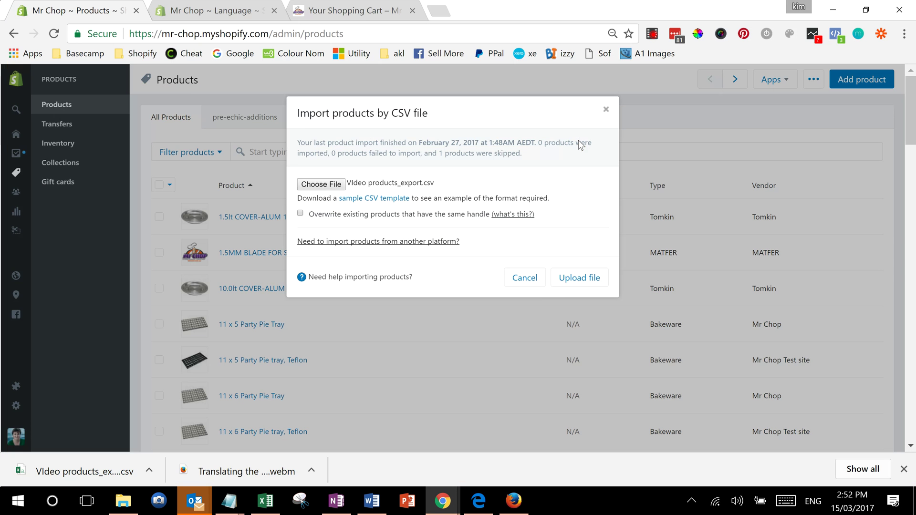
Upload 'VIdeo products_export.csv' to reach the import preview of 2 products.
{"action": "left_click", "coordinate": [568, 286]}
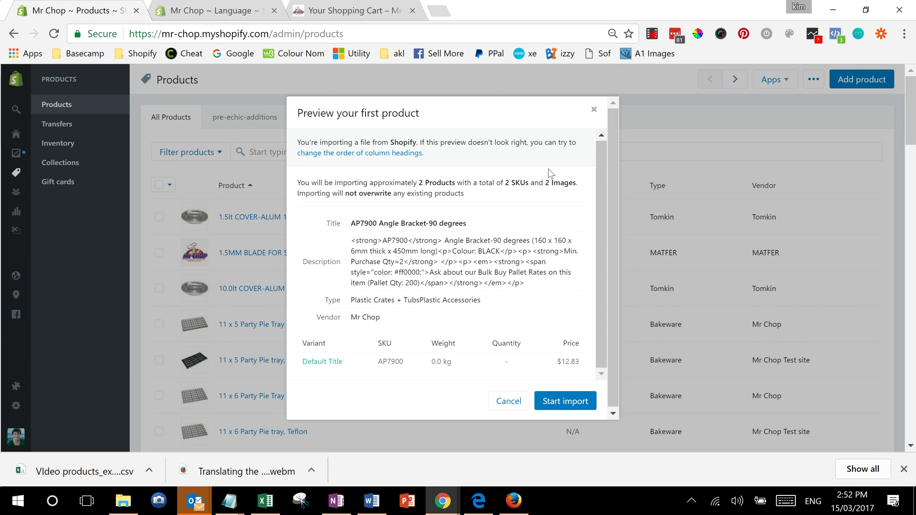
Close the import preview, select all 50 products on the page, and open Edit products.
{"action": "left_click", "coordinate": [594, 110]}
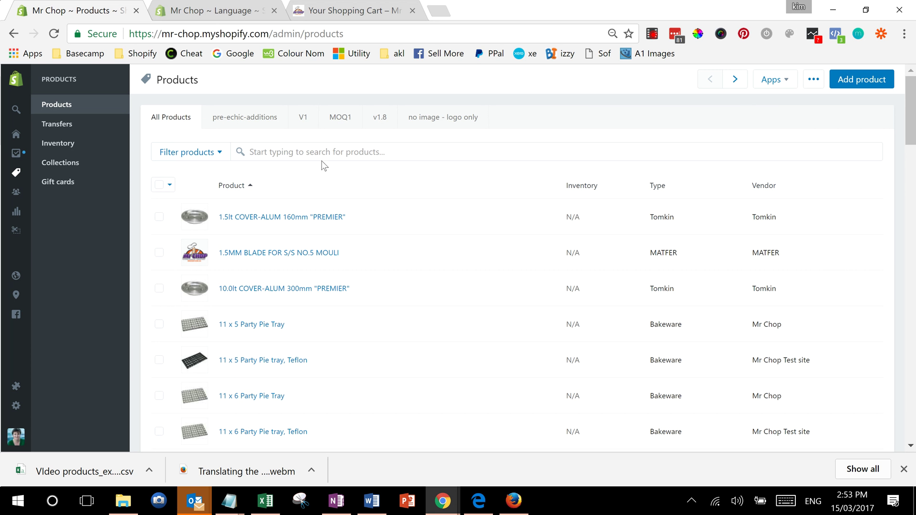
{"action": "left_click", "coordinate": [158, 186]}
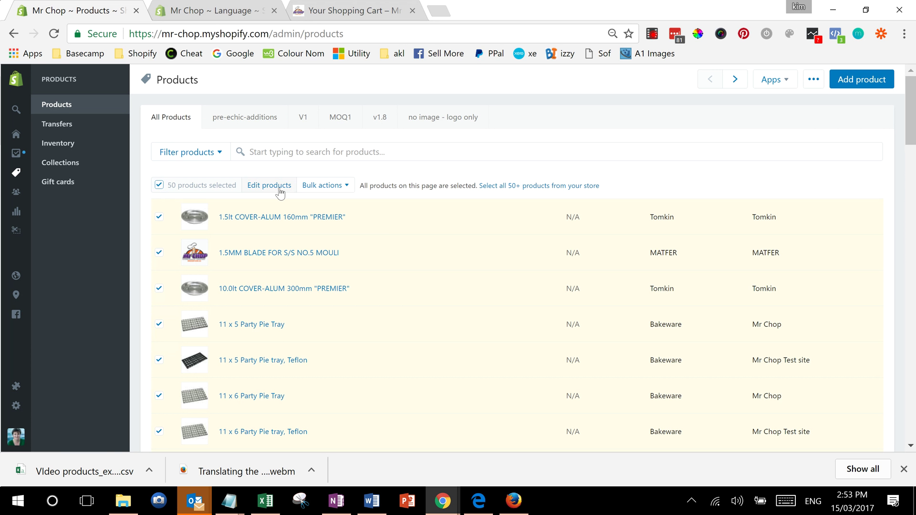
{"action": "left_click", "coordinate": [279, 190]}
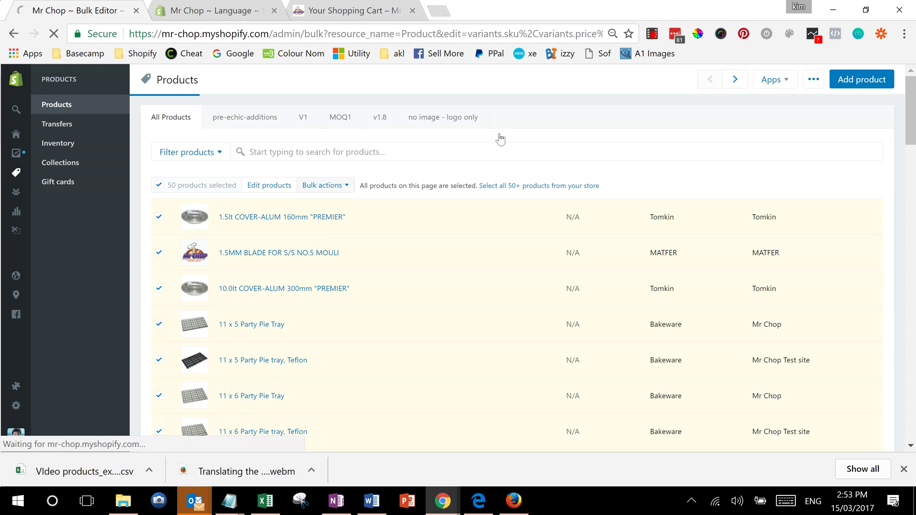